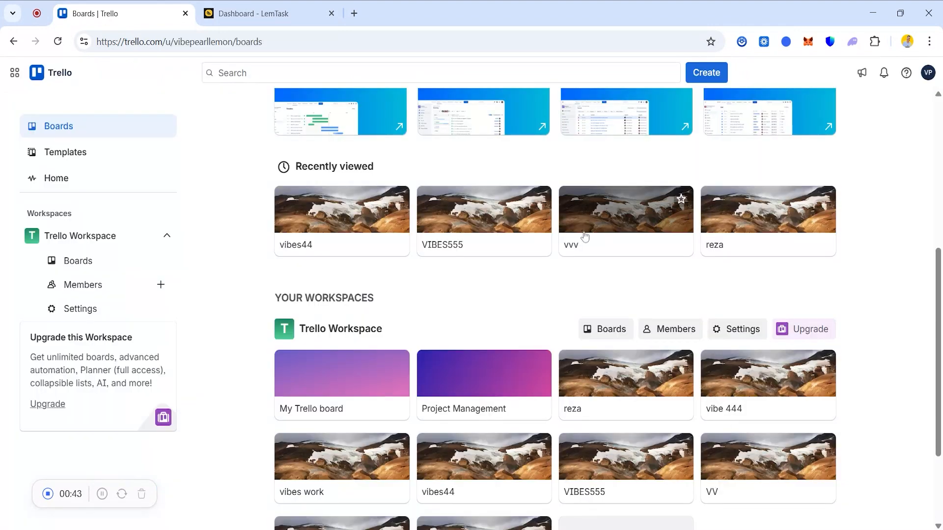
Open the vvv board and look through its lists from one end to the other.
left_click(610, 222)
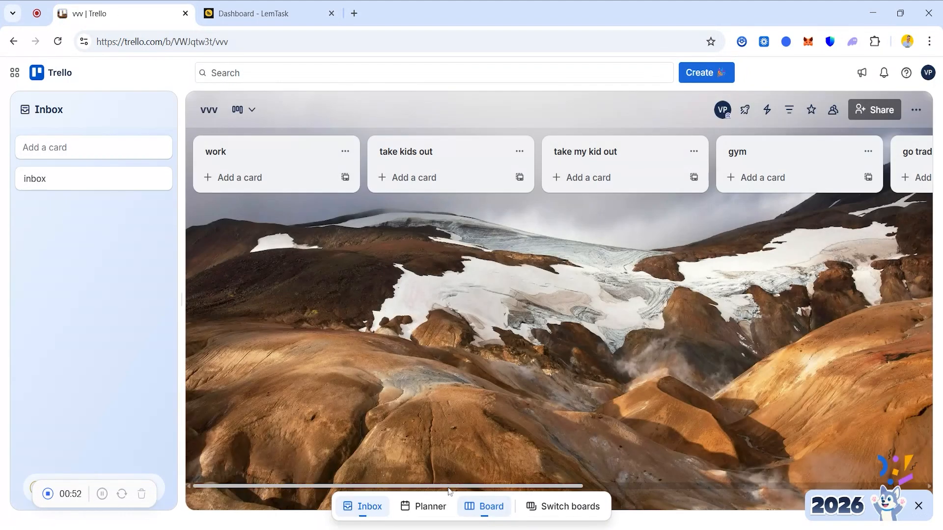
left_click_drag(449, 489, 691, 495)
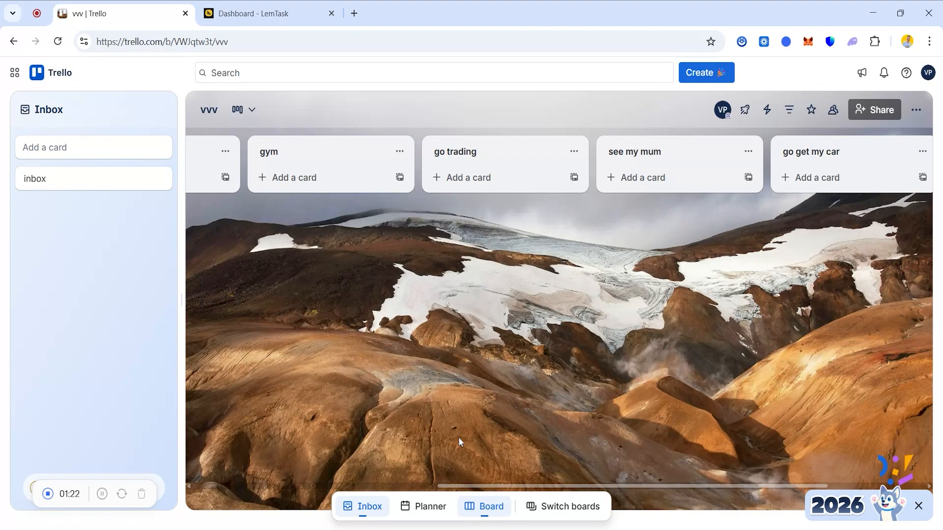
left_click_drag(465, 487, 493, 473)
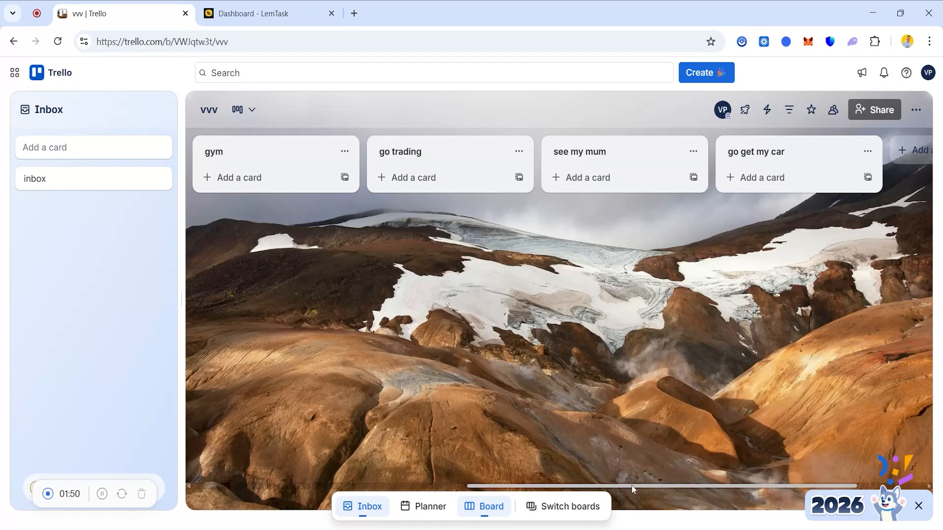
left_click_drag(641, 485, 280, 464)
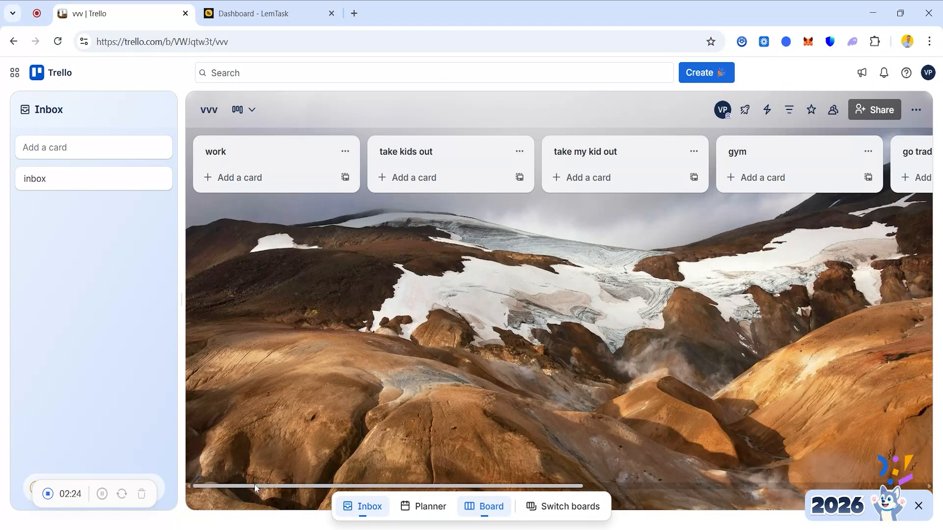
left_click_drag(255, 485, 315, 491)
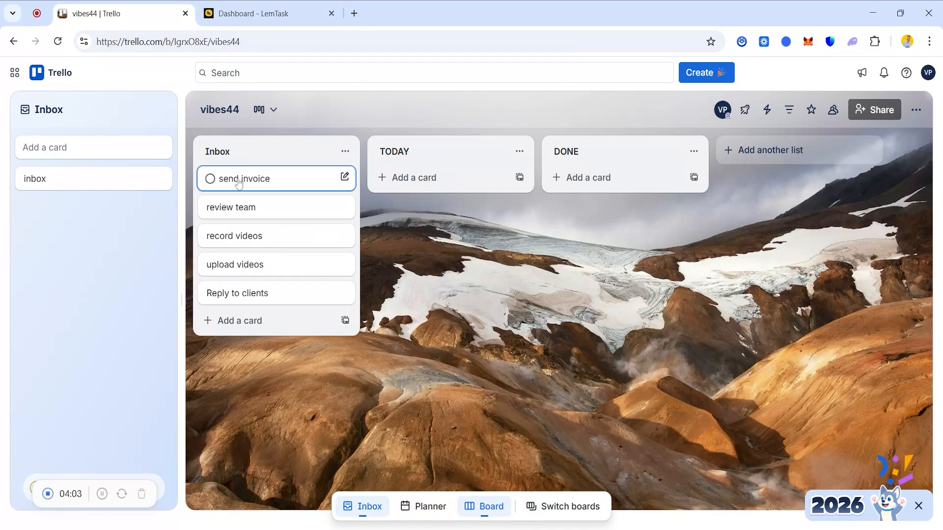
Move the send invoice, review team, record videos and Reply to clients cards from the vibes44 board's Inbox list to TODAY.
left_click_drag(272, 185, 404, 178)
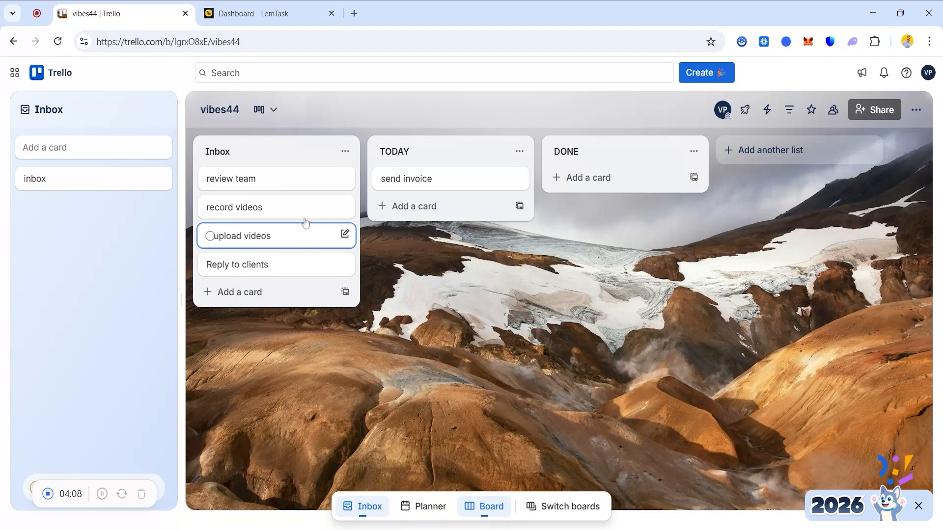
key("period")
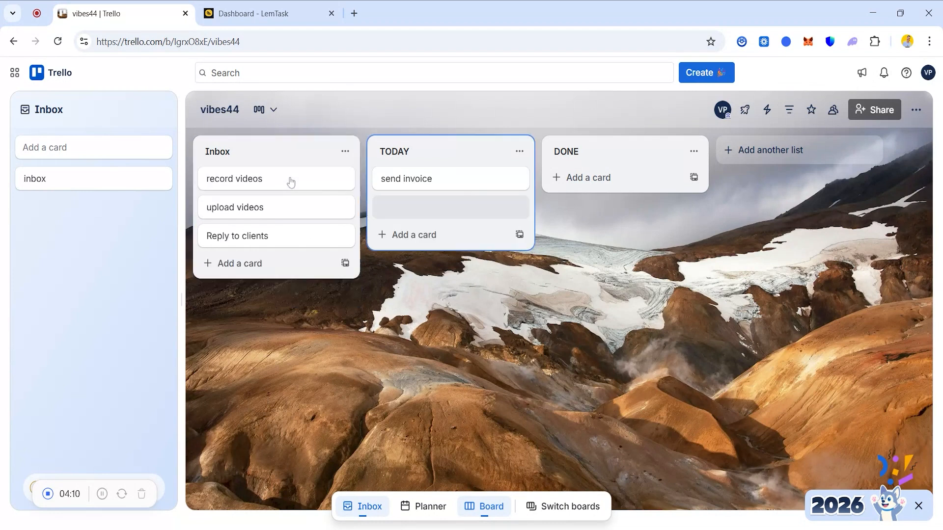
key("period")
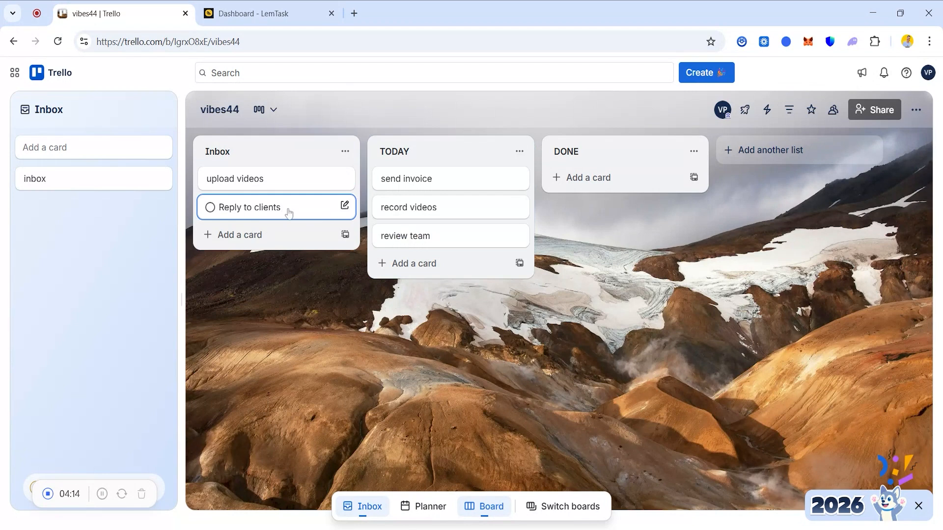
key("period")
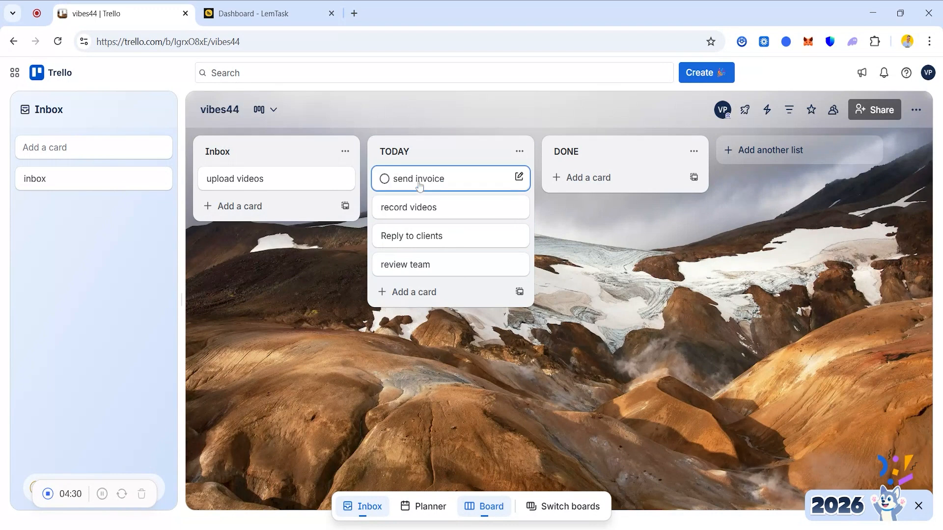
Move the send invoice, record videos and Reply to clients cards from TODAY to DONE and mark each one complete.
left_click_drag(427, 184, 601, 183)
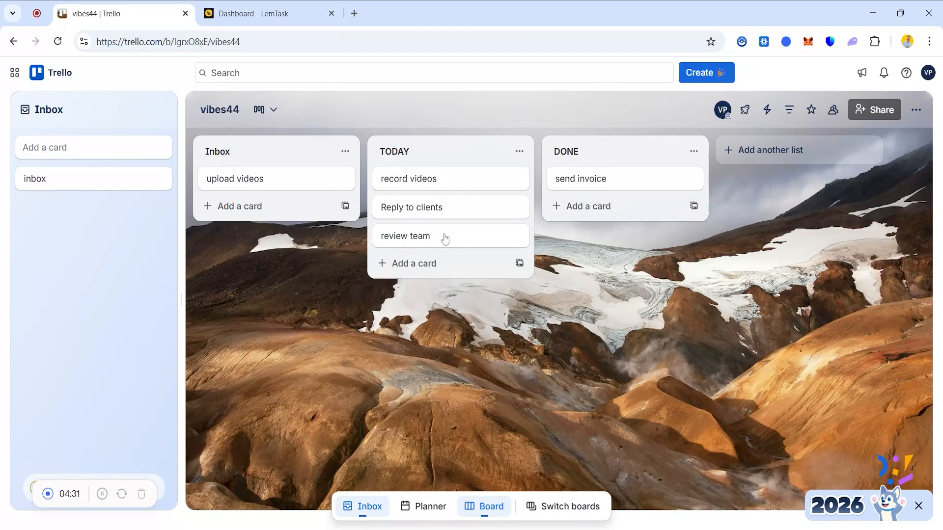
left_click(559, 180)
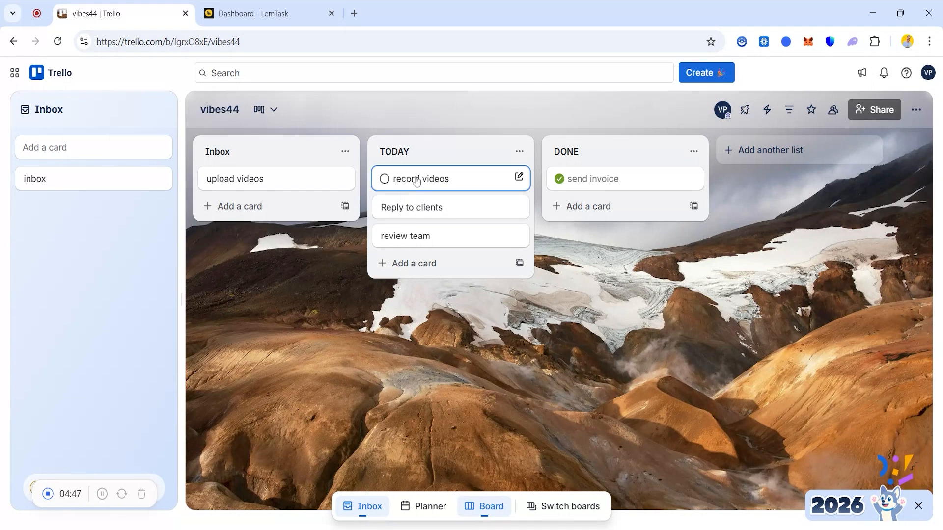
left_click_drag(418, 179, 345, 293)
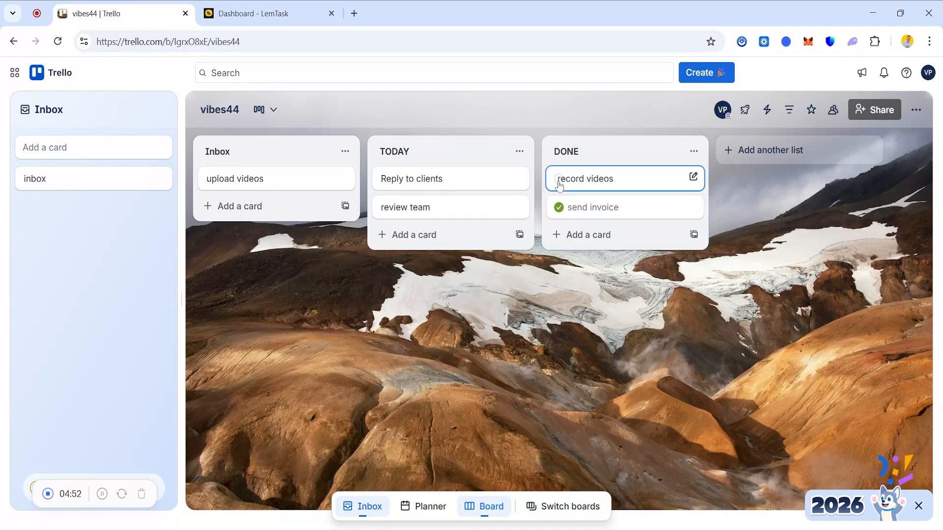
left_click(555, 181)
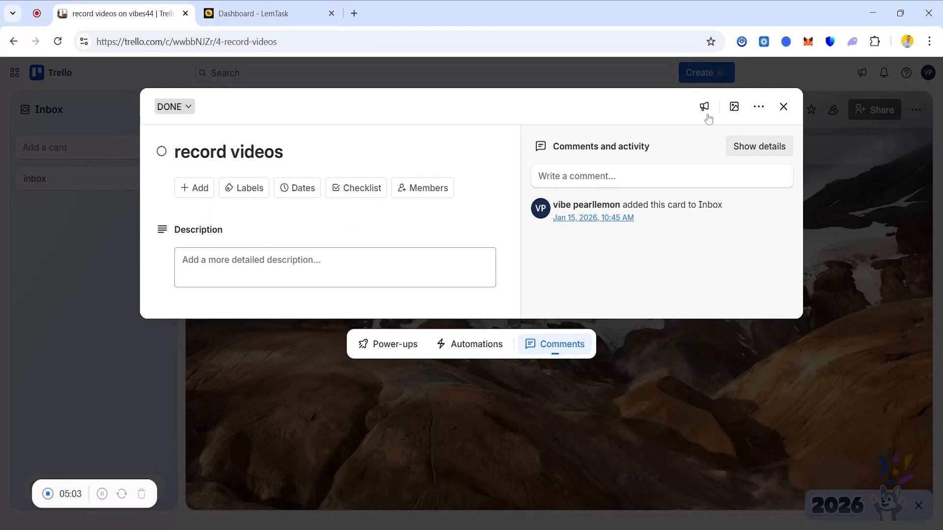
left_click(783, 106)
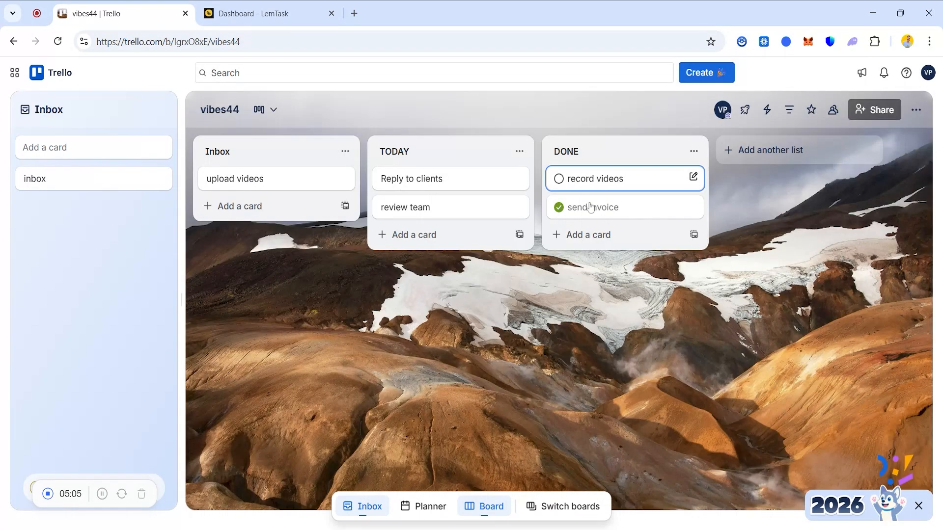
left_click(558, 180)
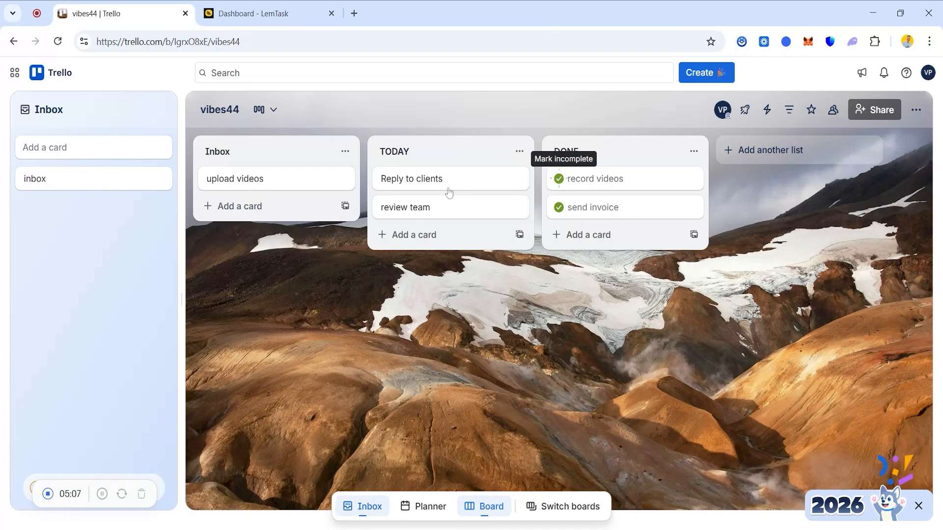
left_click_drag(457, 183, 589, 183)
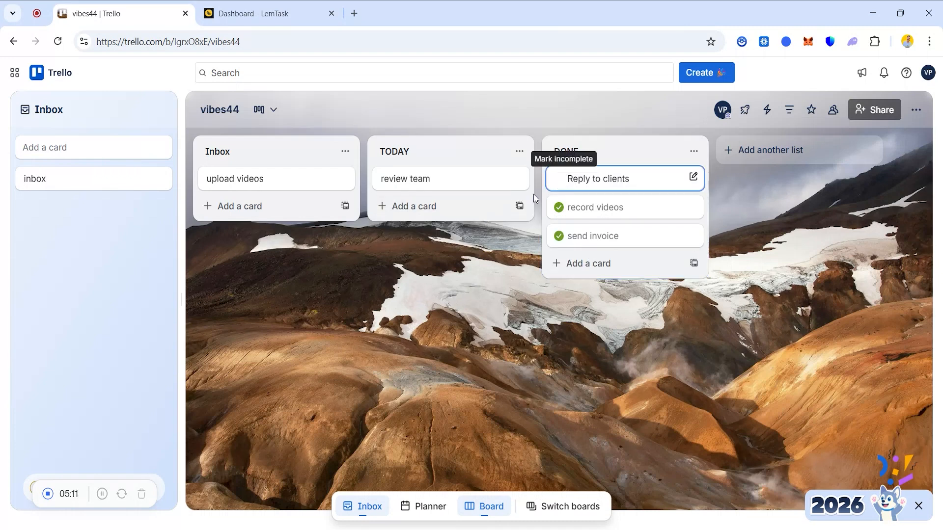
left_click(559, 179)
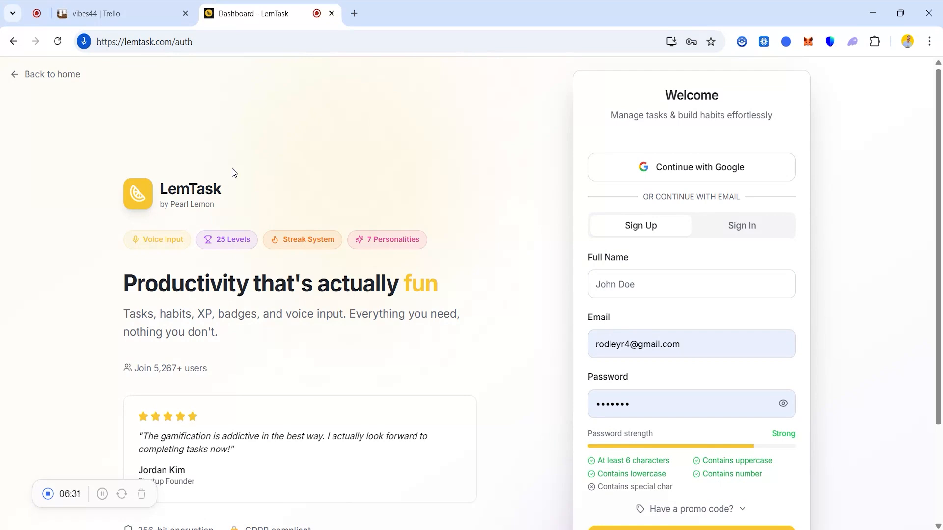
Switch to LemTask and review the dashboard's Today, Inbox and Upcoming tasks and its productivity, momentum and weekly summary widgets.
scroll(938, 151, "down", 2)
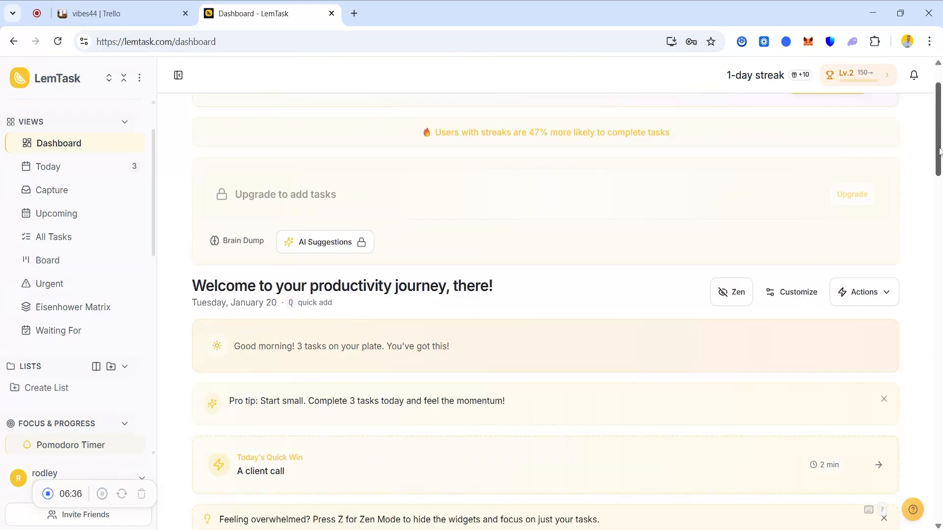
left_click_drag(939, 148, 926, 285)
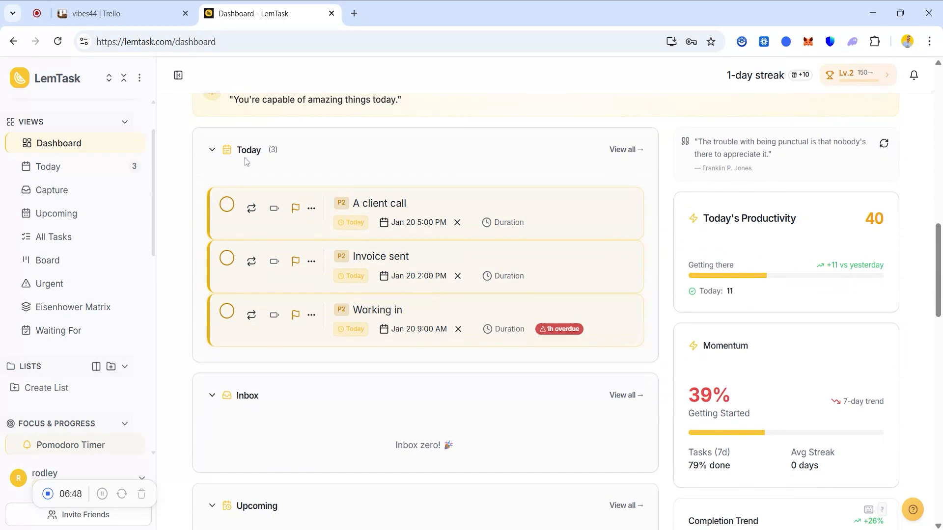
left_click_drag(939, 255, 940, 272)
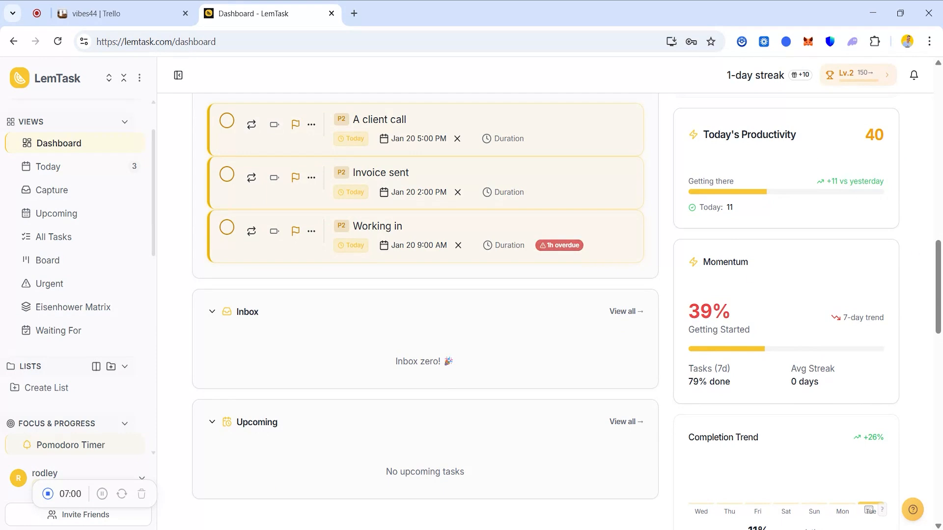
left_click_drag(939, 275, 938, 307)
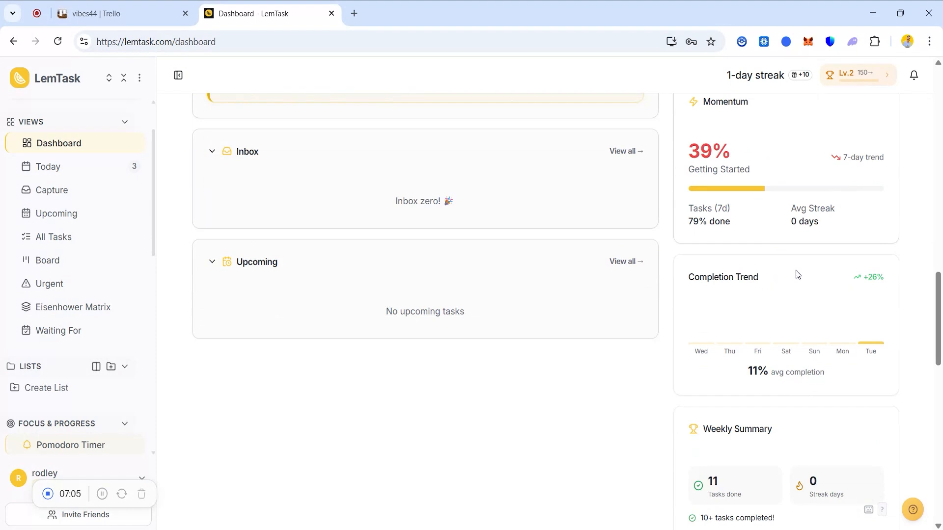
left_click_drag(936, 305, 915, 339)
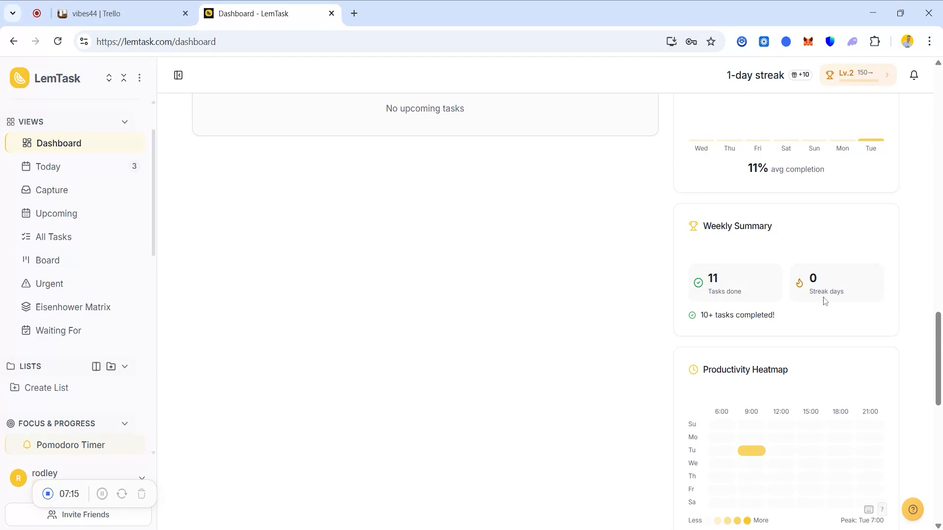
scroll(278, 137, "up", 20)
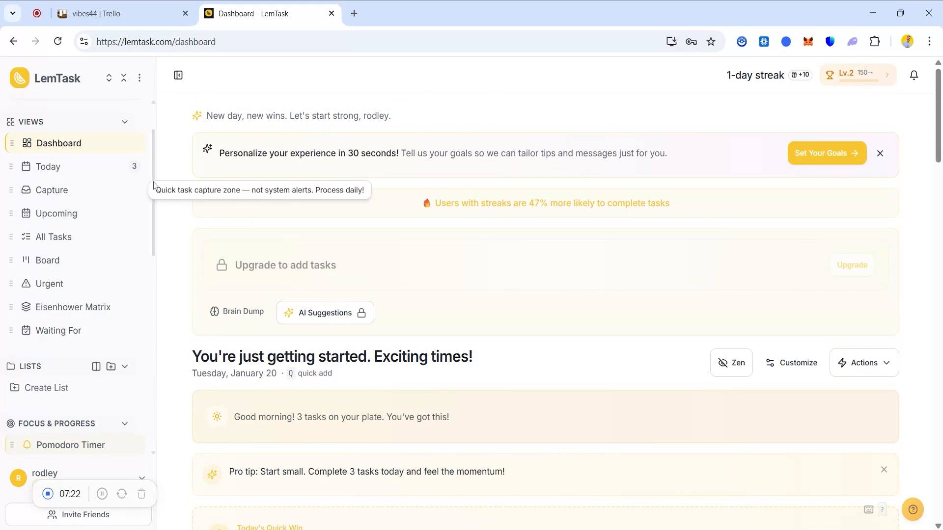
Look through the sidebar's sections and the Pomodoro Timer page, ending back on the Dashboard.
triple_click(155, 212)
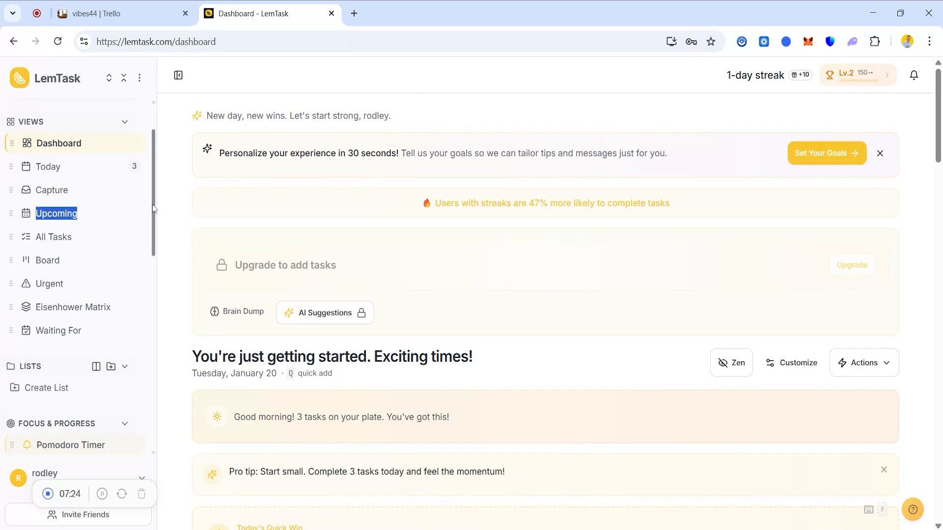
left_click(151, 198)
scroll(142, 207, "down", 5)
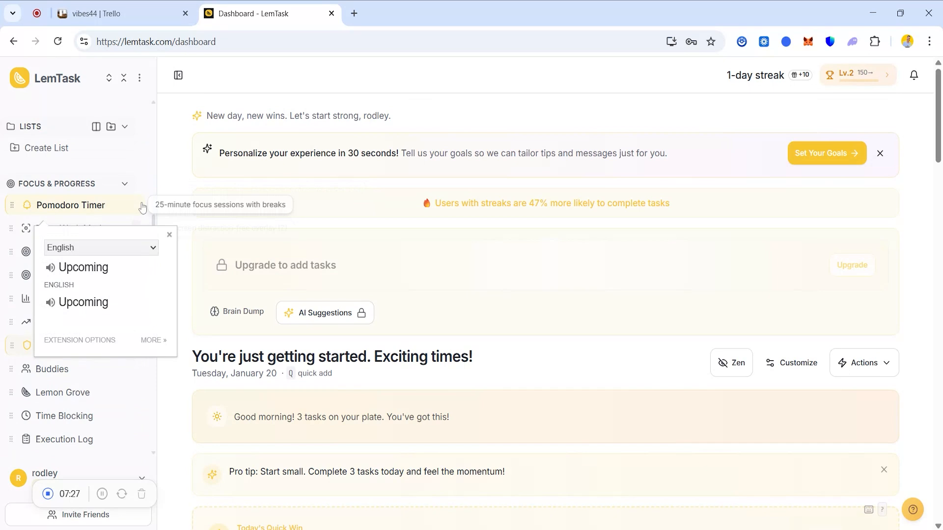
left_click(143, 206)
scroll(144, 211, "down", 4)
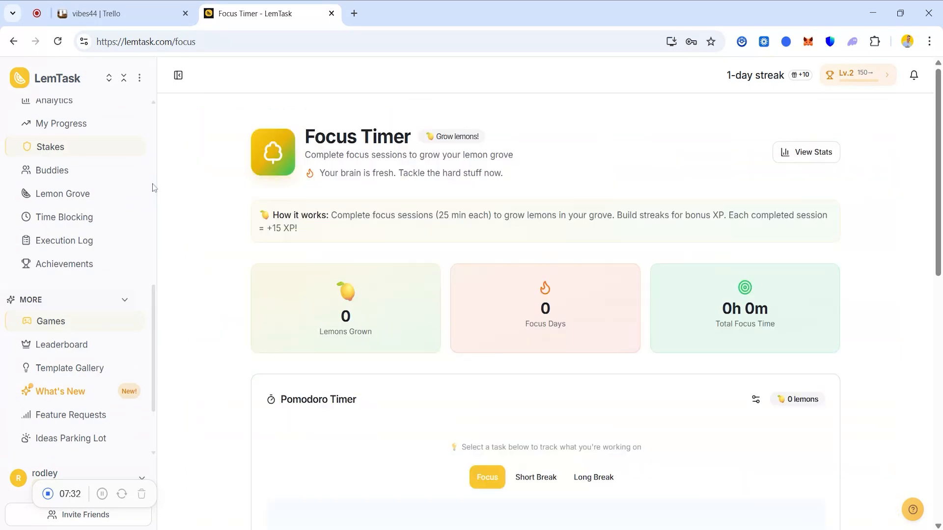
left_click_drag(155, 303, 155, 152)
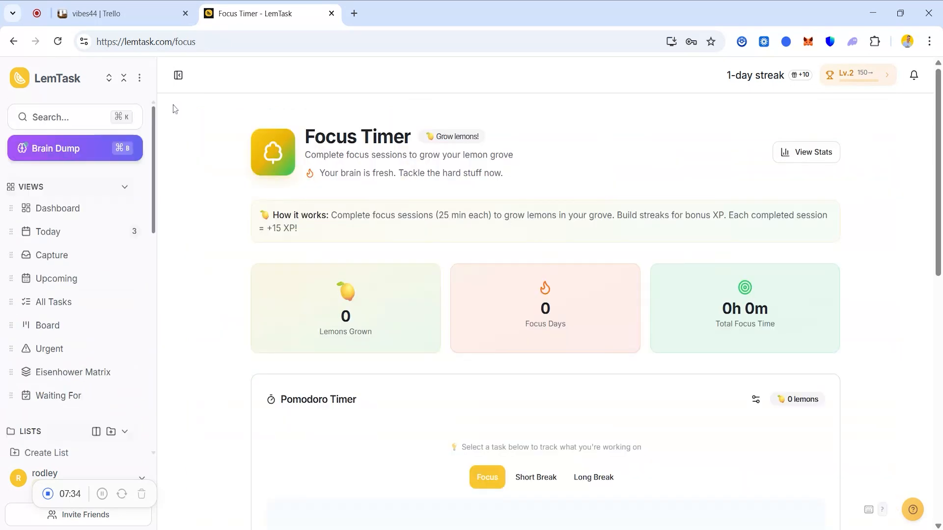
left_click(90, 212)
Open Brain Dump and apply the suggested sidebar reordering.
left_click(77, 150)
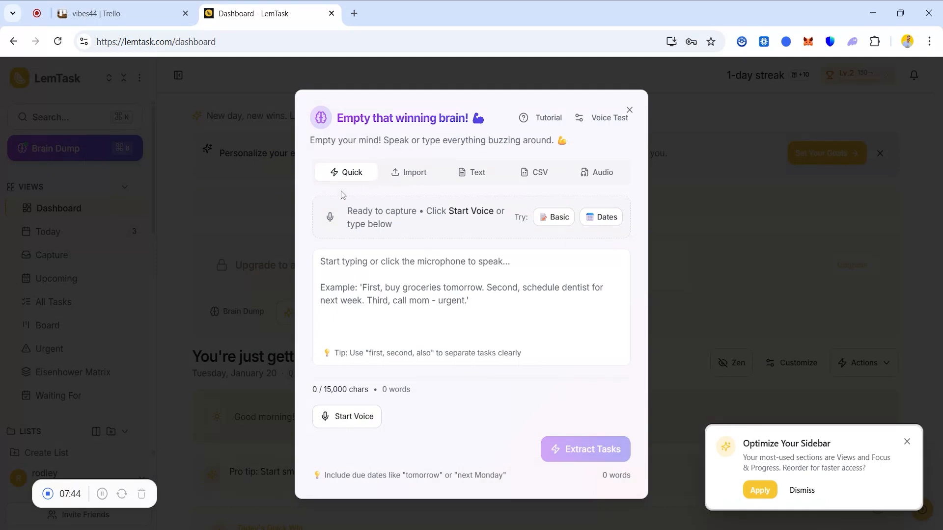
left_click(707, 378)
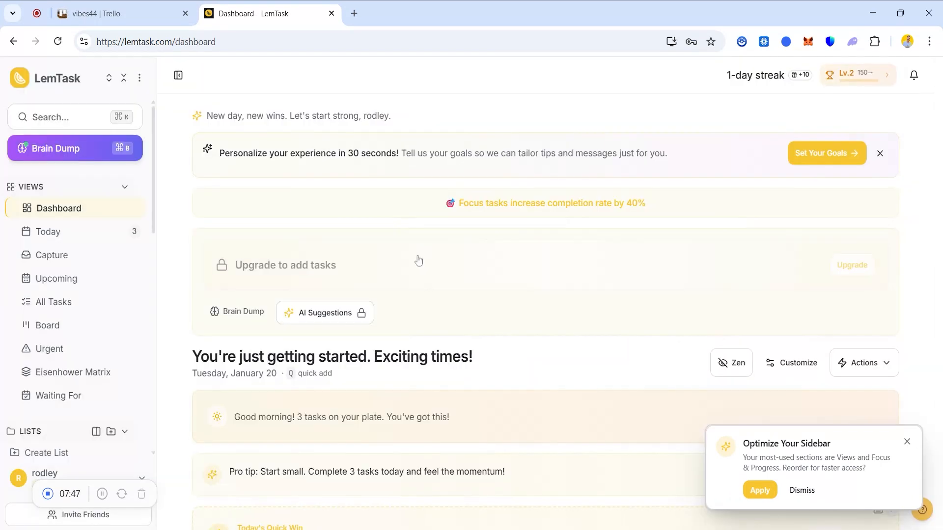
left_click(47, 153)
left_click(760, 489)
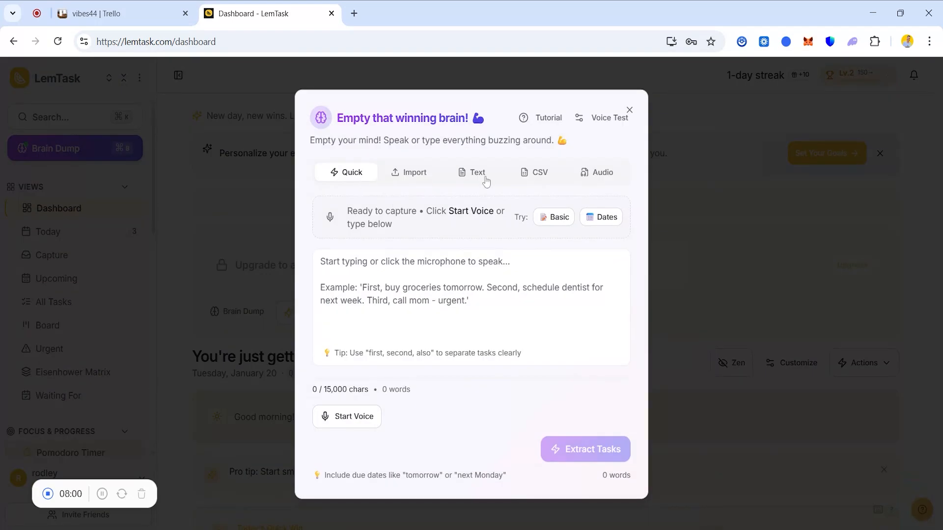
Examine Brain Dump's Import, Text, CSV and Audio capture options.
left_click(413, 173)
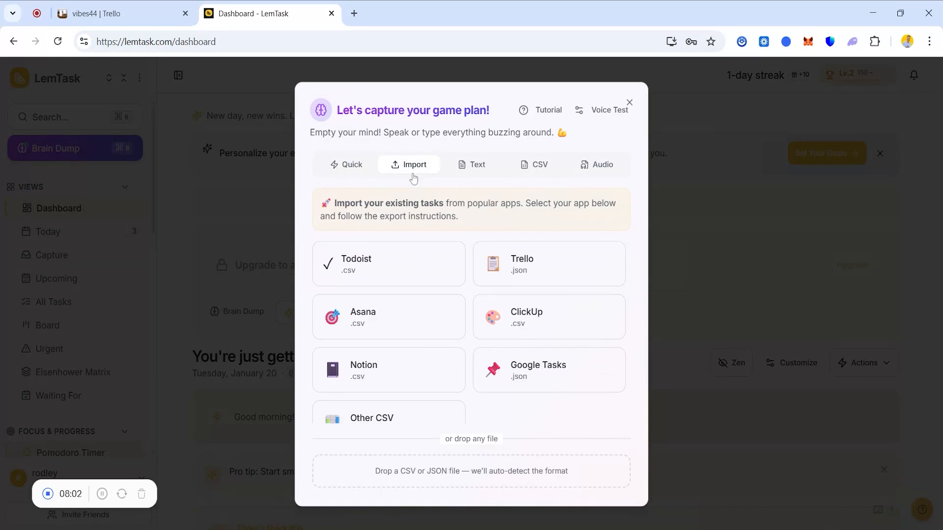
left_click(474, 172)
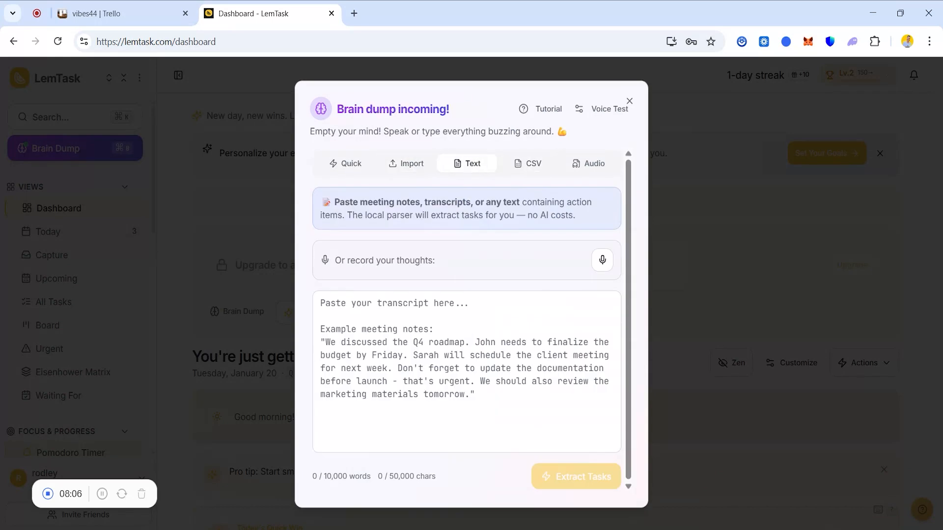
left_click(534, 167)
left_click(598, 207)
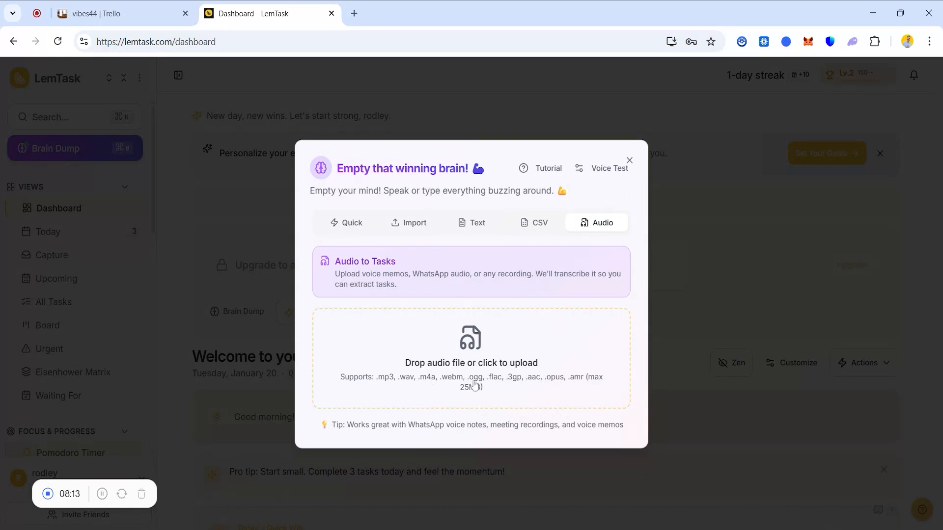
In Brain Dump's Quick mode, record the voice note "reply to clients today" and extract the task from it.
left_click(347, 223)
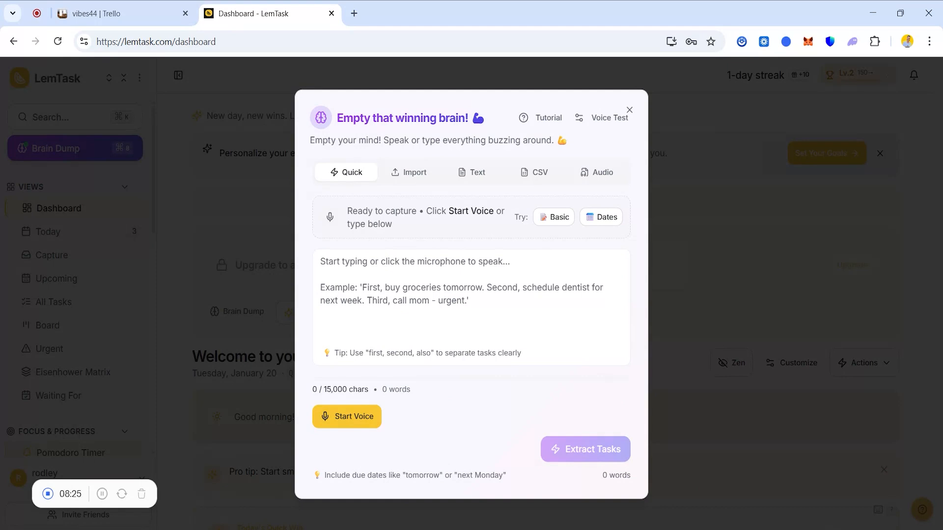
left_click(350, 415)
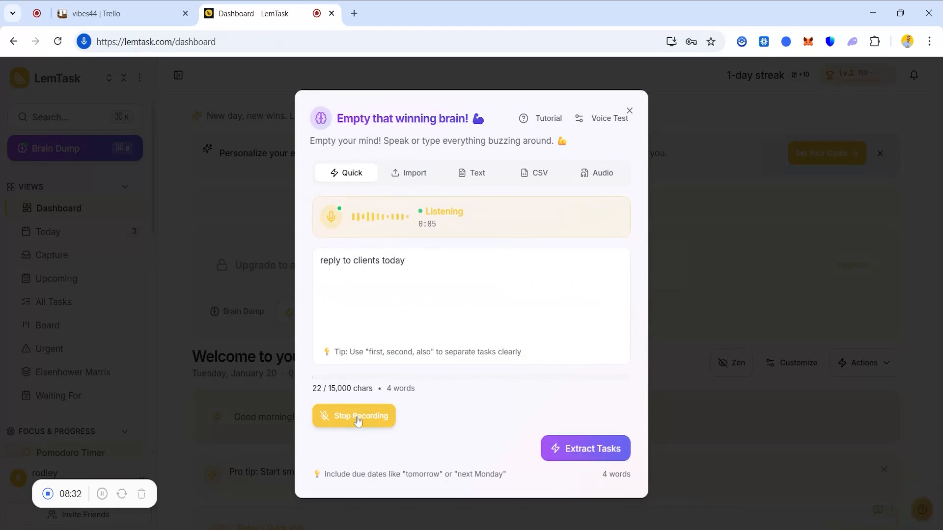
left_click(357, 418)
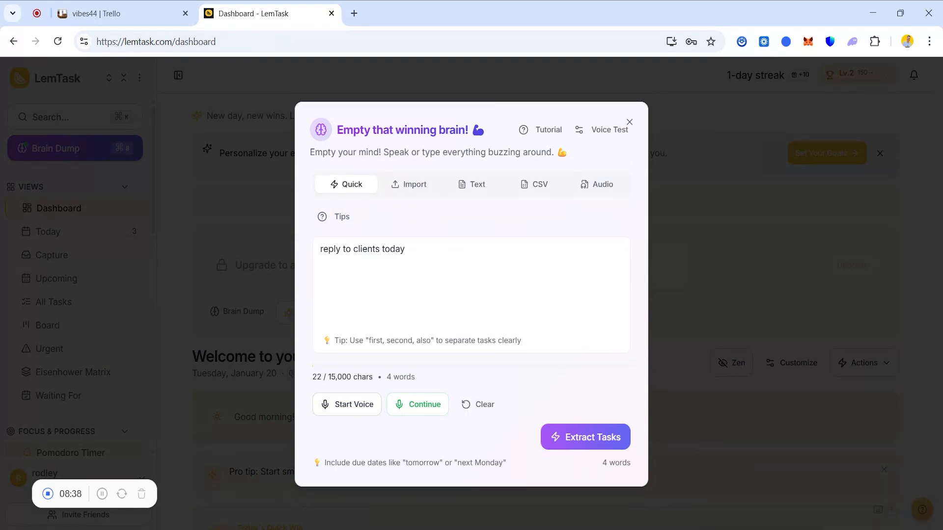
left_click(585, 437)
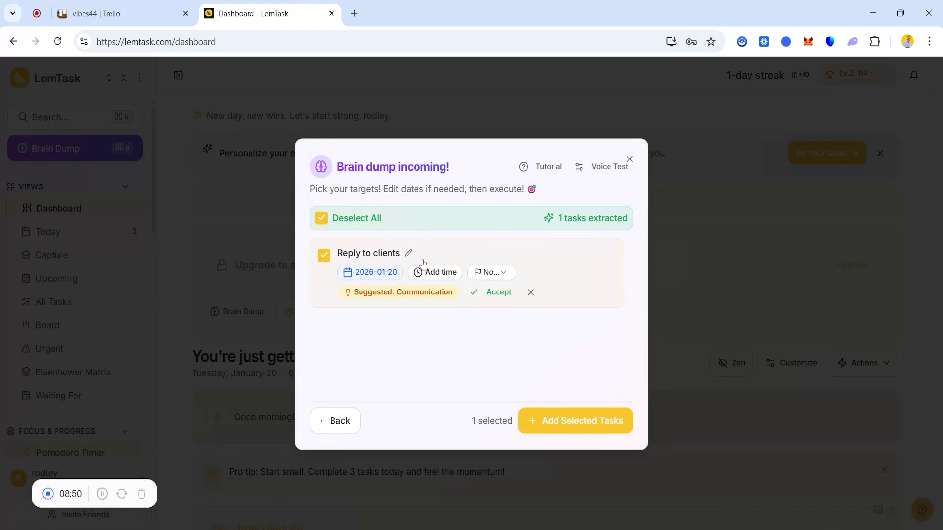
Set the extracted "Reply to clients" task's time to 14:00 and its priority to High.
left_click(435, 273)
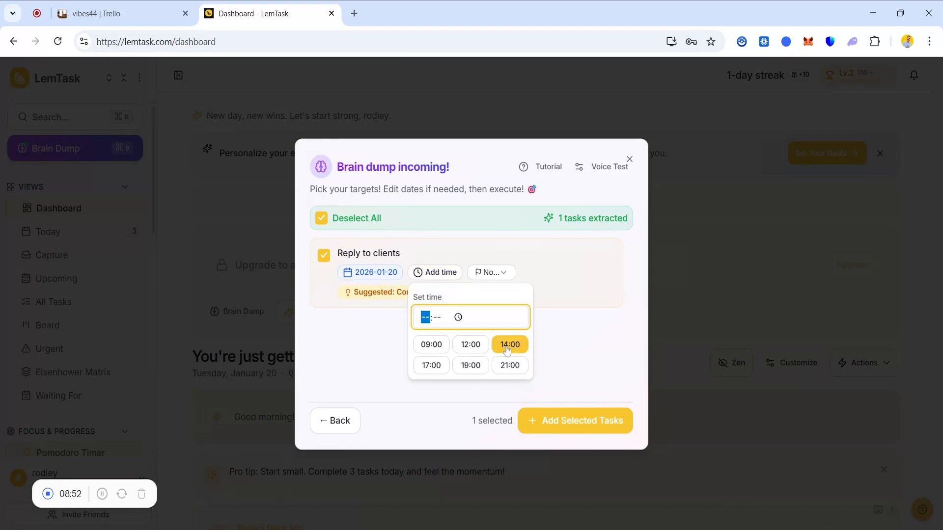
left_click(510, 344)
left_click(481, 273)
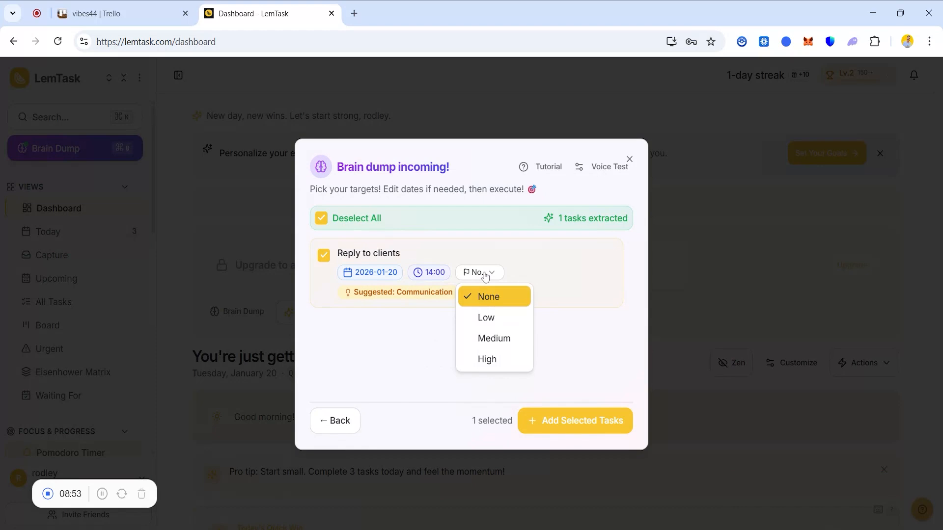
left_click(497, 343)
left_click(492, 276)
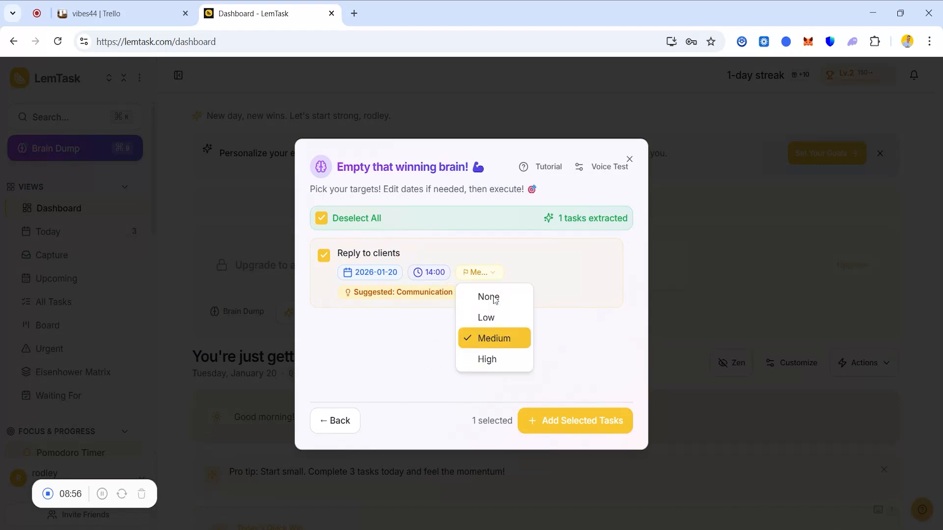
left_click(493, 366)
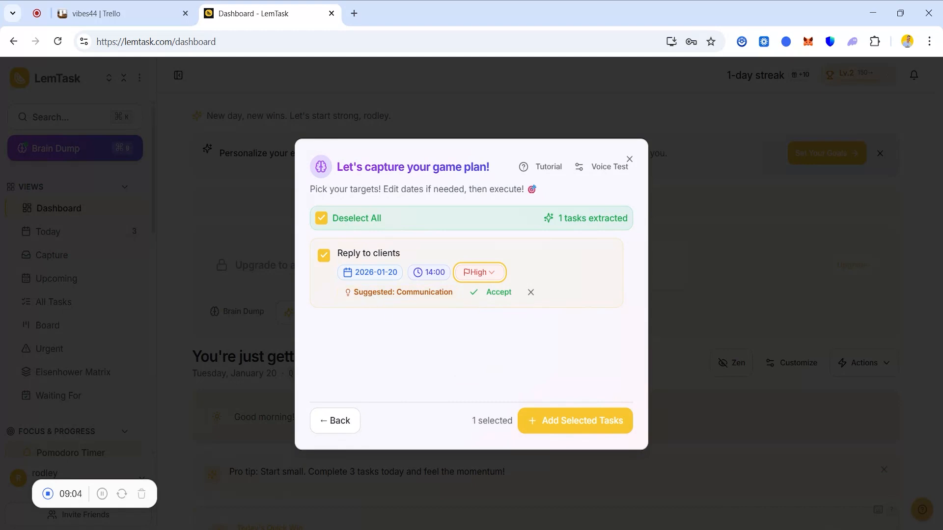
Accept the suggested Communication category, add the "Reply to clients" task and close Brain Dump.
left_click(488, 294)
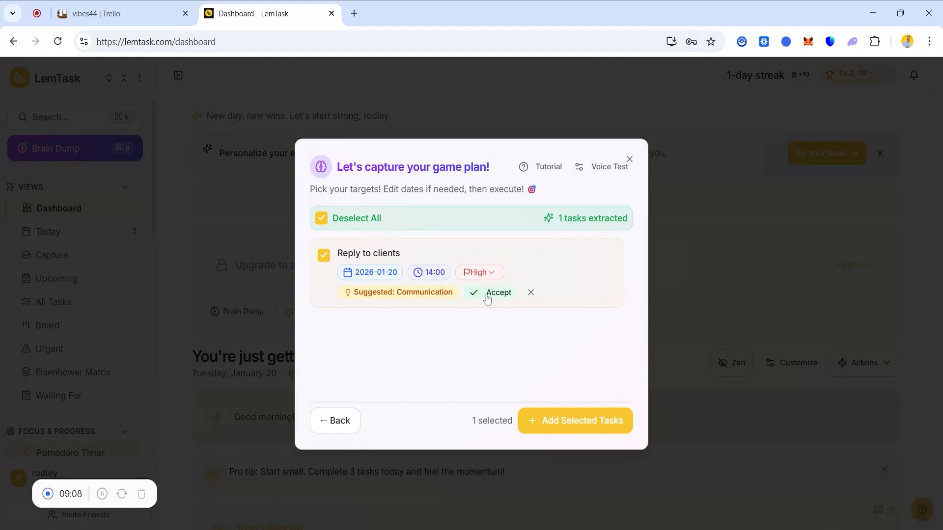
left_click(599, 427)
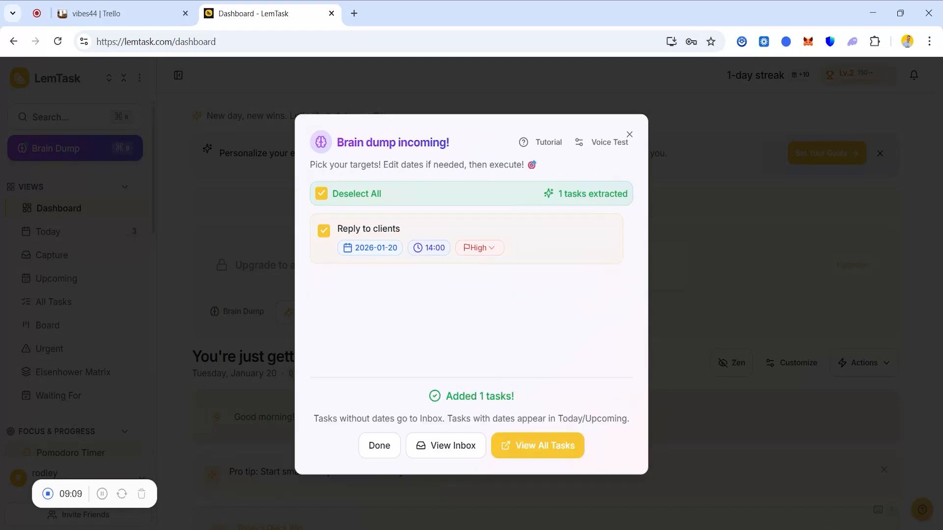
left_click(628, 135)
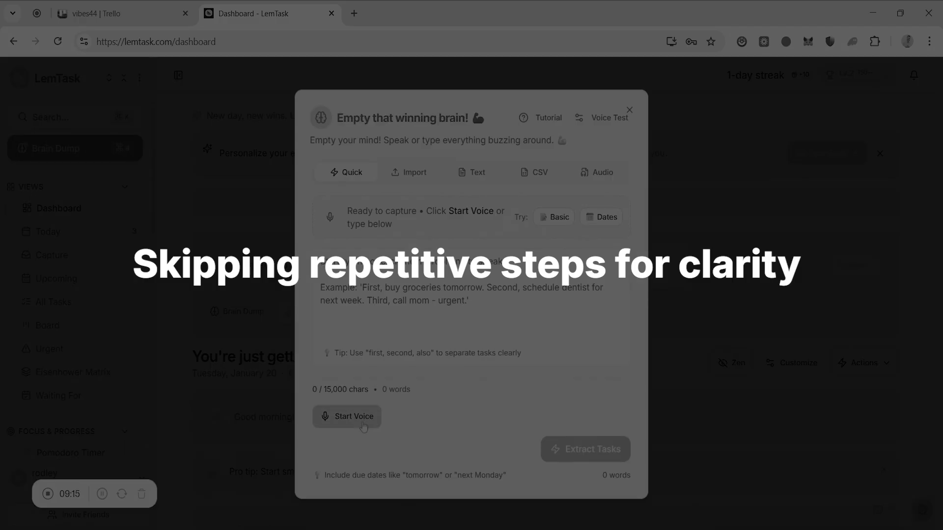
Capture the task "Have a meeting with my ceo" by voice in Brain Dump and set its time to 17:00.
left_click(359, 416)
left_click(363, 417)
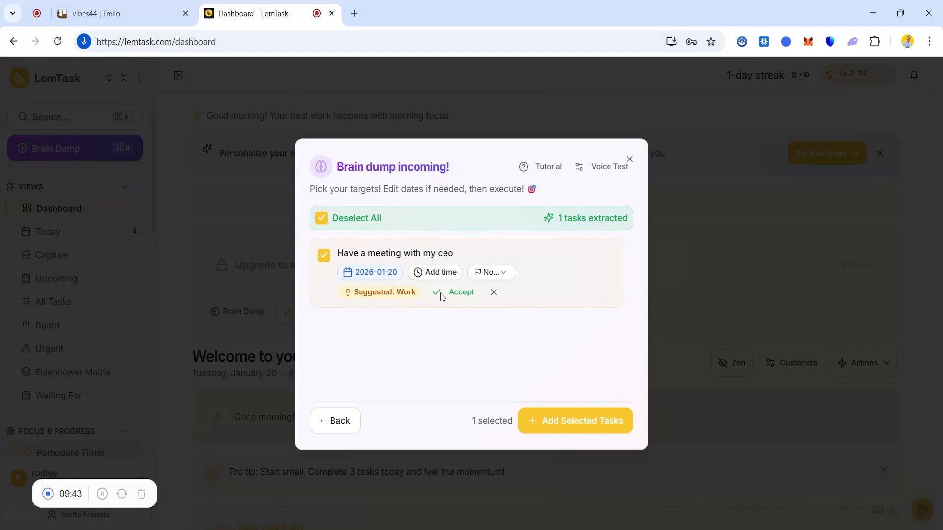
left_click(442, 271)
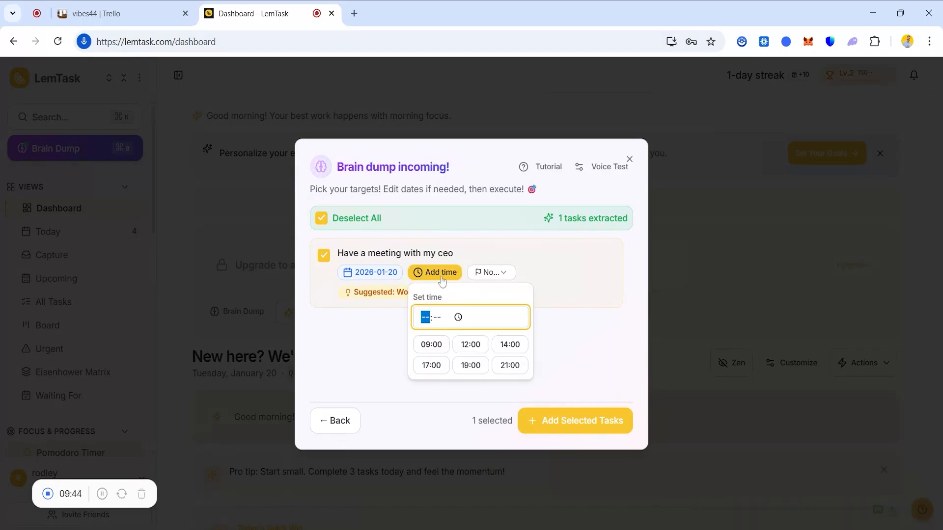
left_click(508, 349)
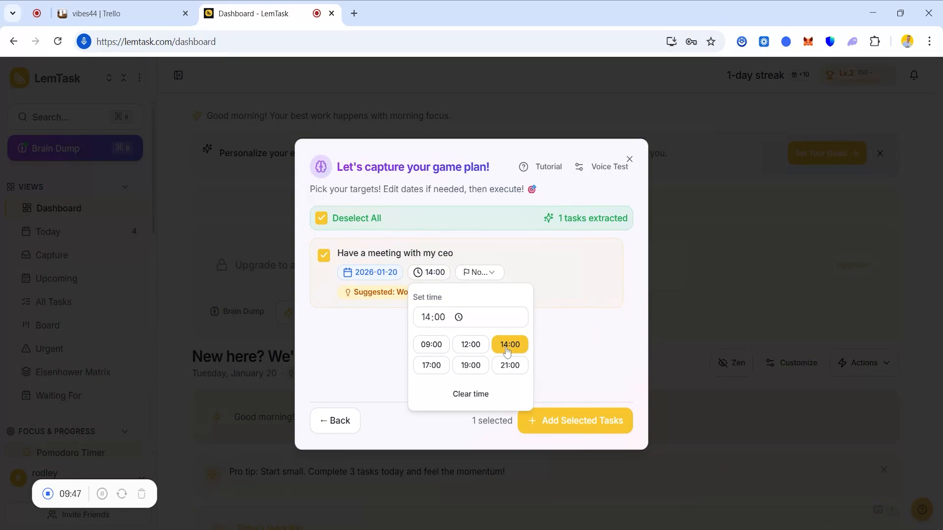
left_click(432, 366)
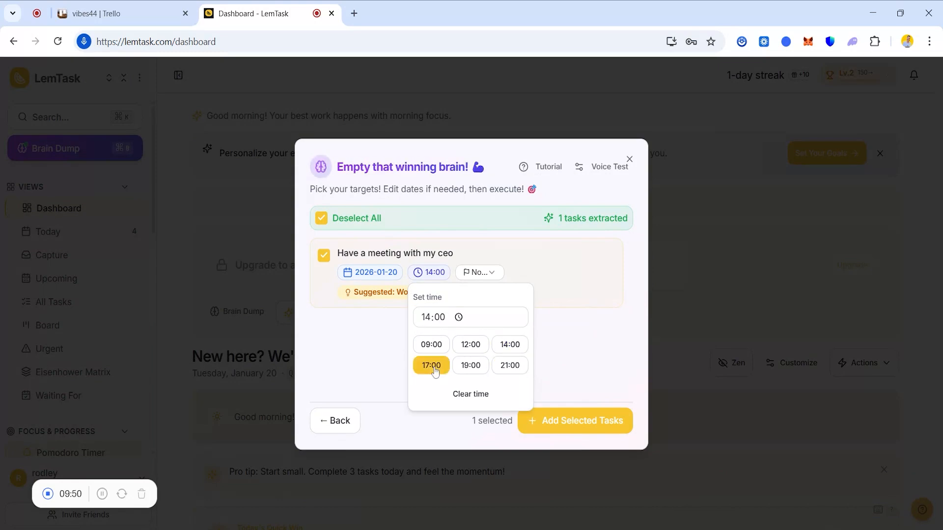
left_click(581, 334)
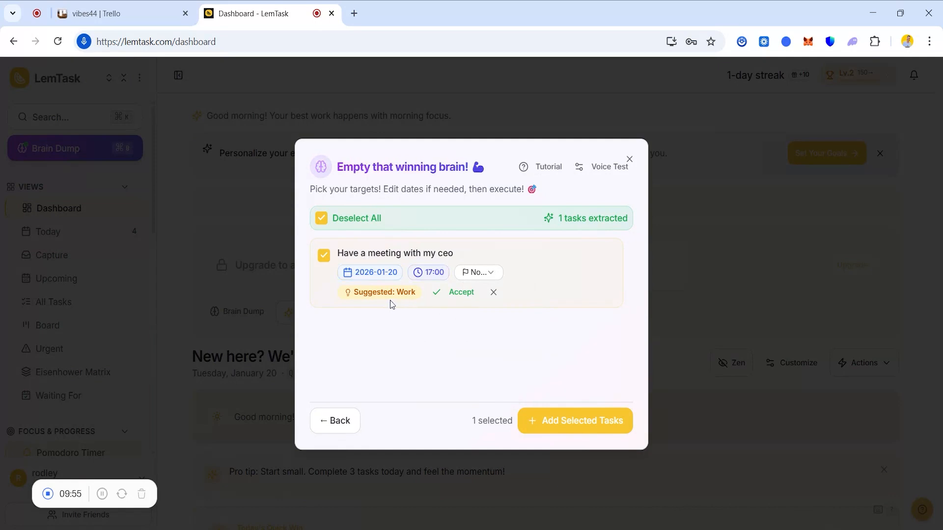
Give the "Have a meeting with my ceo" task High priority, add it and close Brain Dump.
left_click(499, 273)
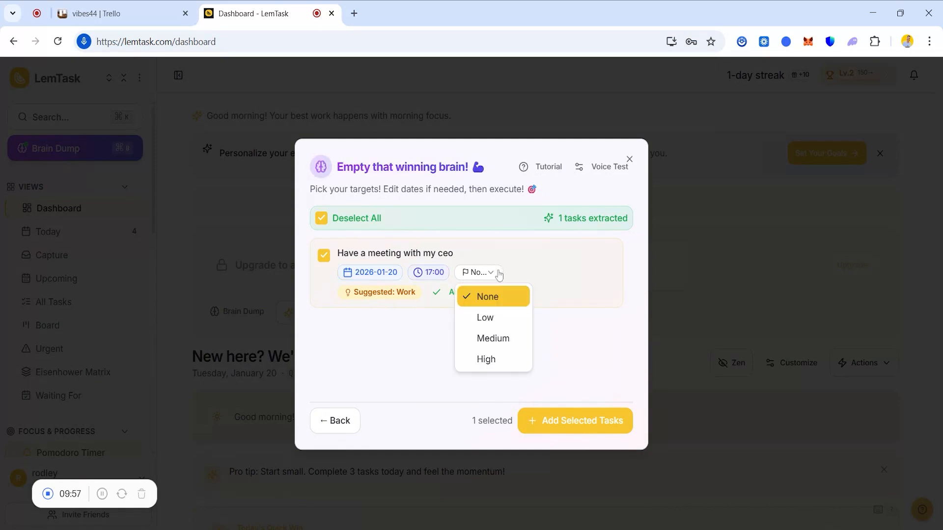
left_click(488, 360)
left_click(585, 423)
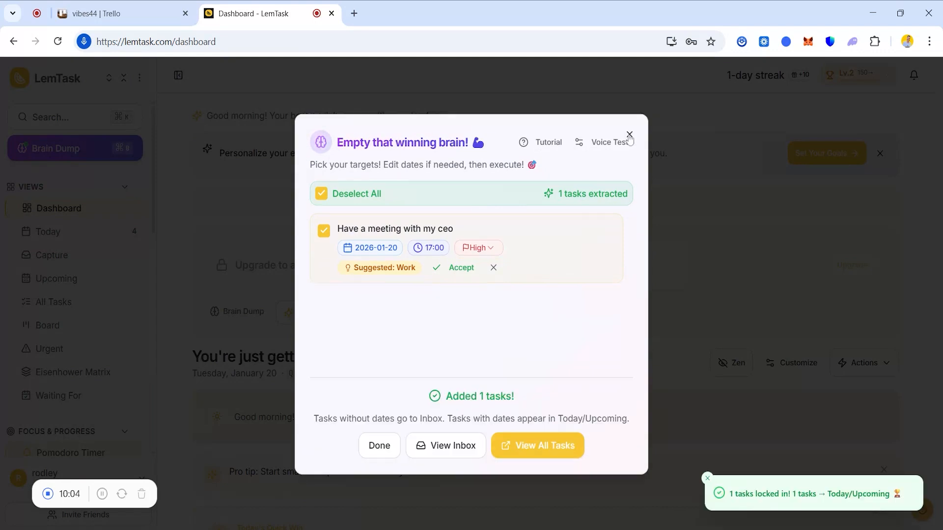
left_click(629, 134)
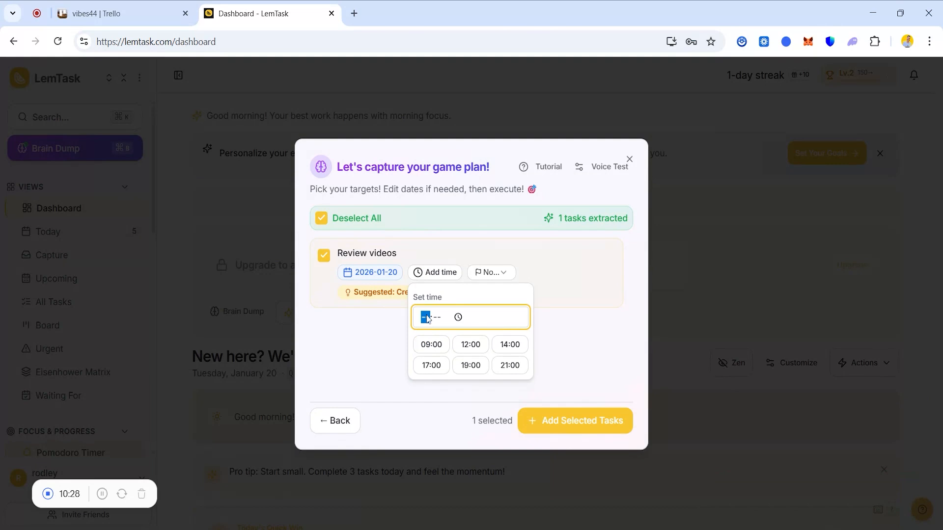
Set the extracted "Review videos" task's time to 15:30.
type("15:30")
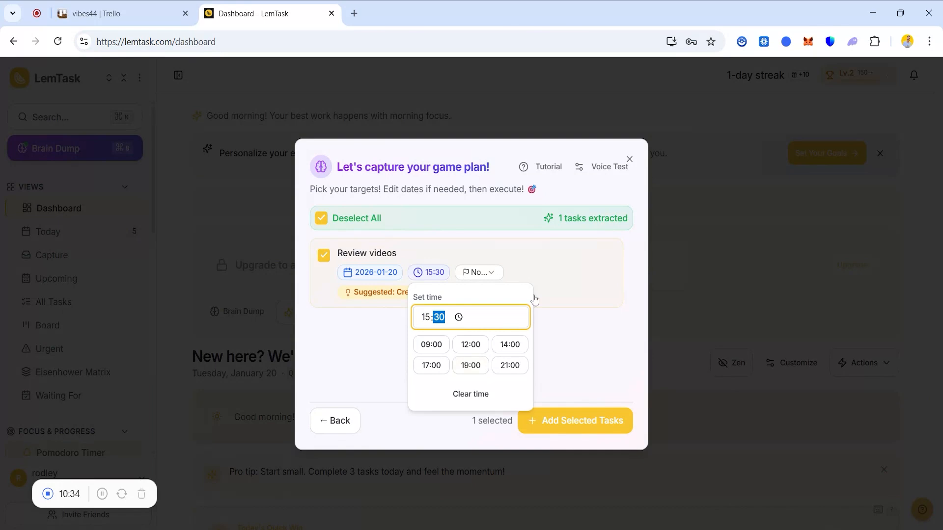
key("Return")
Add the "Review videos" task with Medium priority, accept the suggested Creative category and close Brain Dump.
left_click(480, 252)
left_click(488, 317)
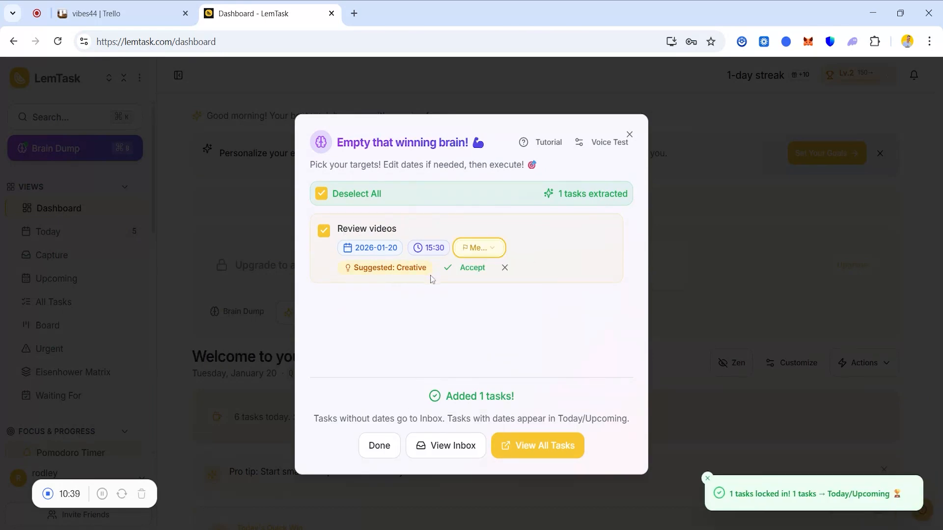
left_click(464, 269)
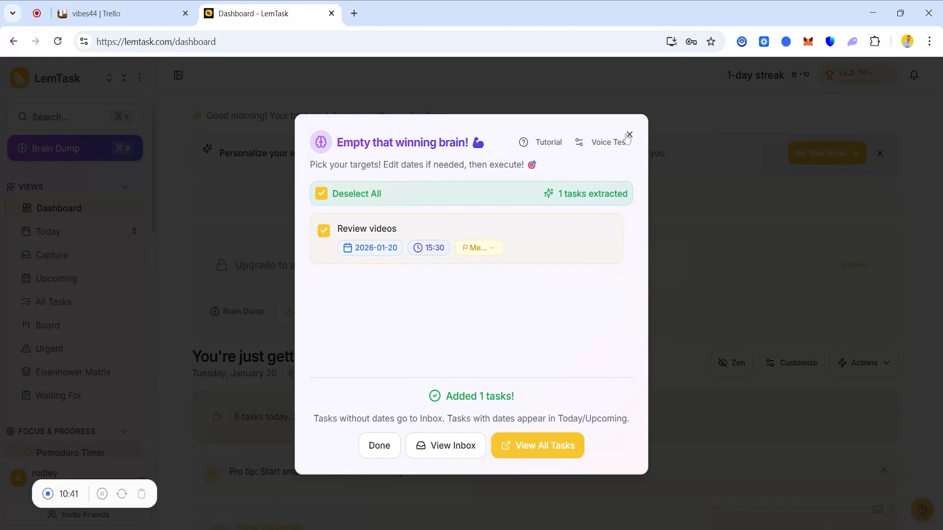
left_click(629, 135)
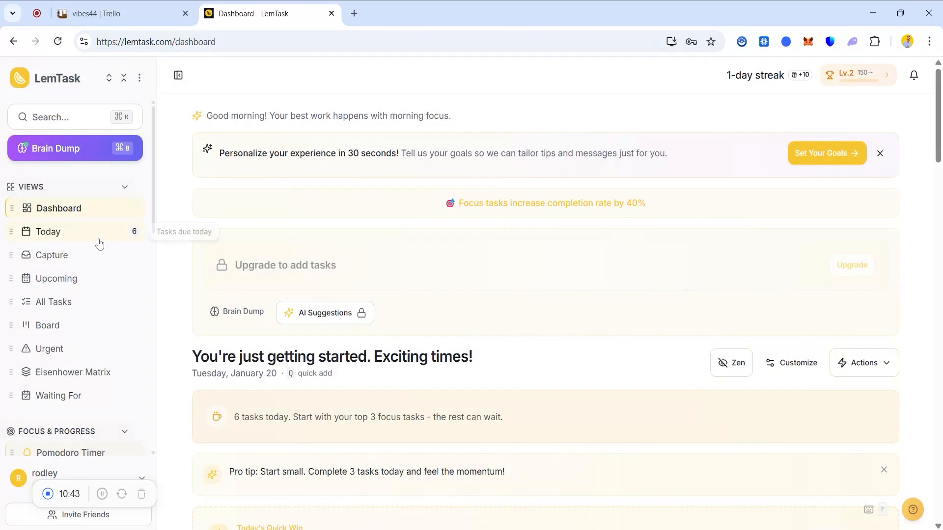
Open the Today view and mark the "Review videos" and "Have a meeting with my ceo" tasks as complete.
left_click(99, 244)
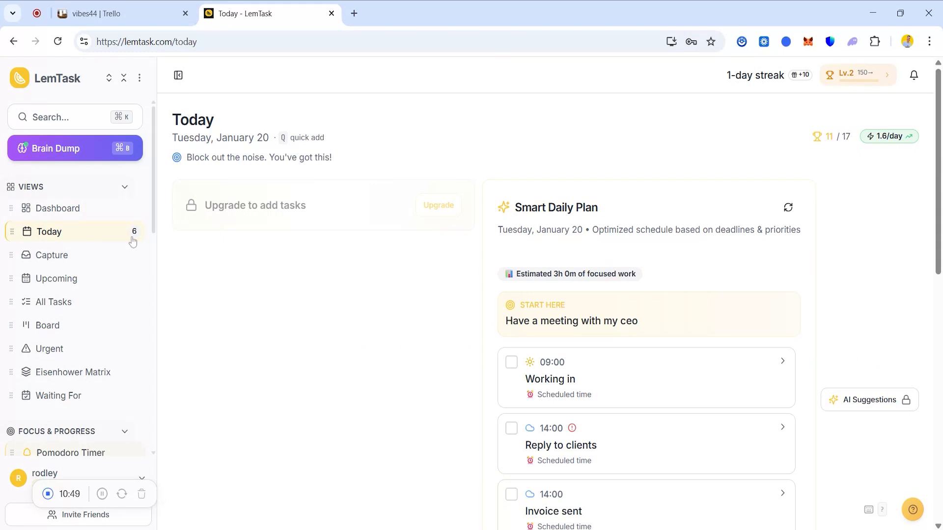
scroll(922, 298, "down", 6)
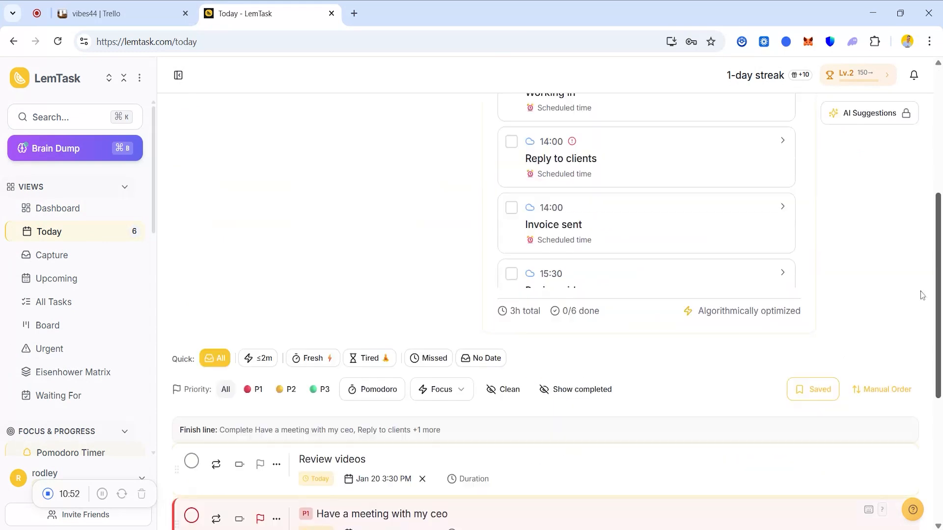
scroll(921, 298, "down", 3)
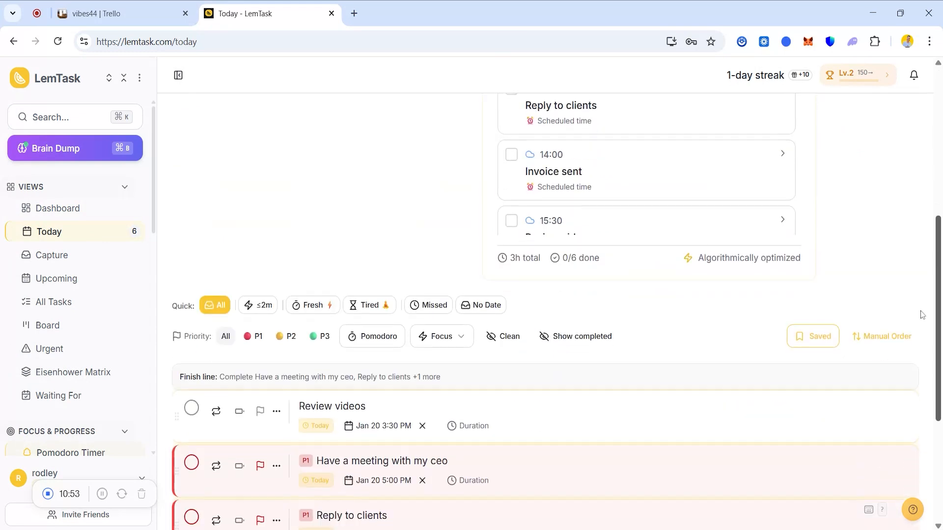
scroll(913, 385, "down", 3)
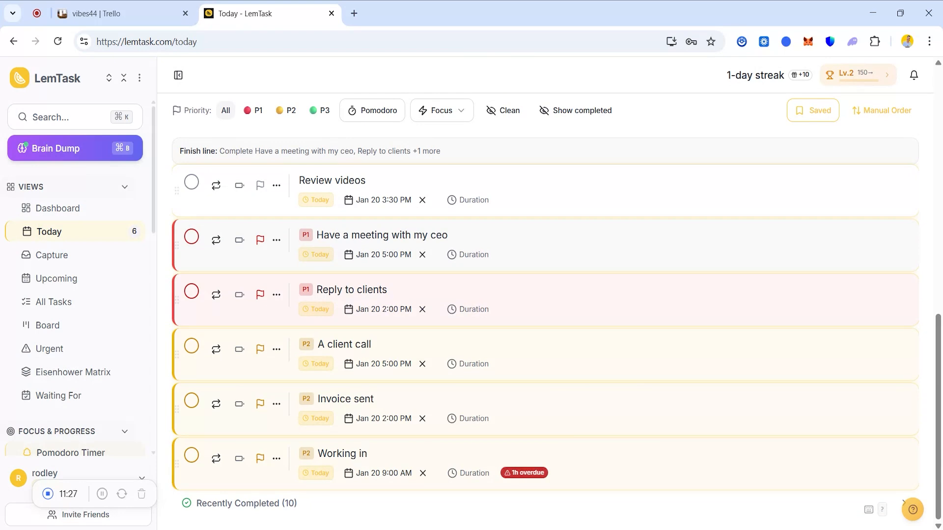
left_click(191, 183)
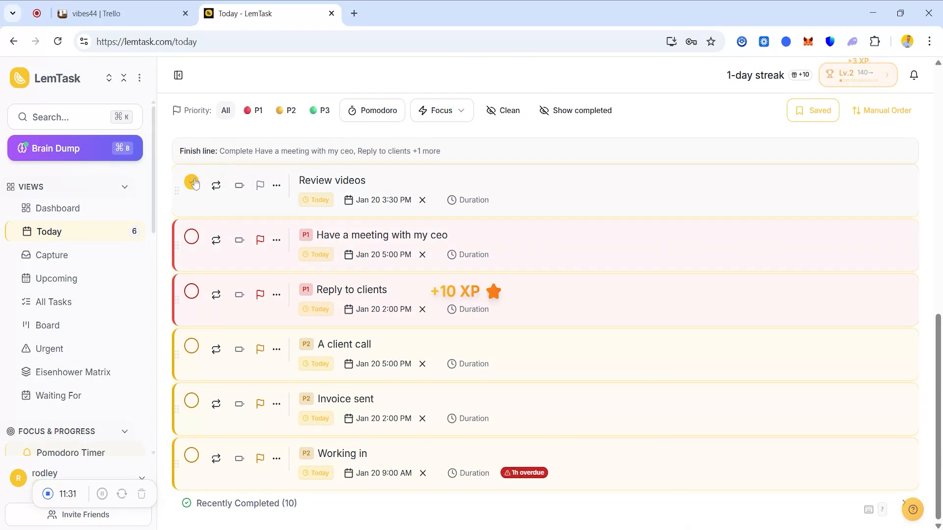
left_click(190, 241)
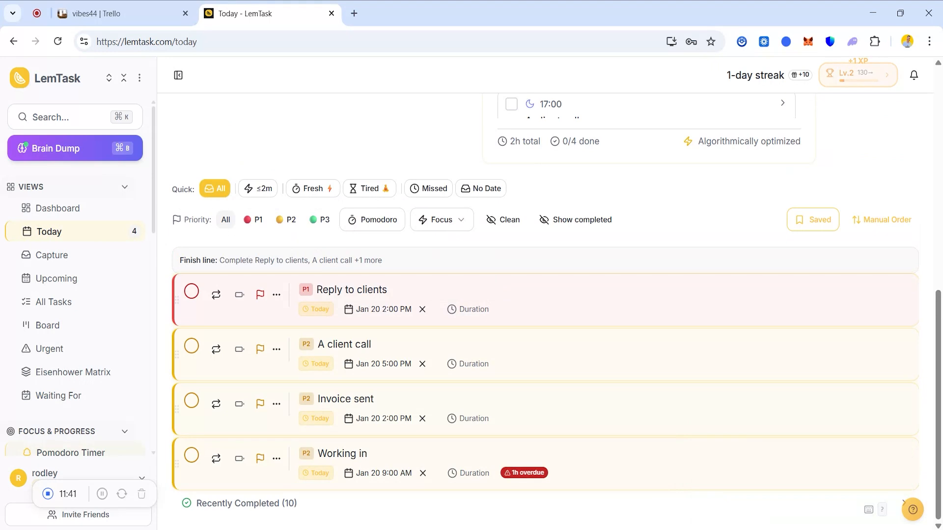
Switch back to the vibes44 board in Trello.
key("ctrl+shift+Tab")
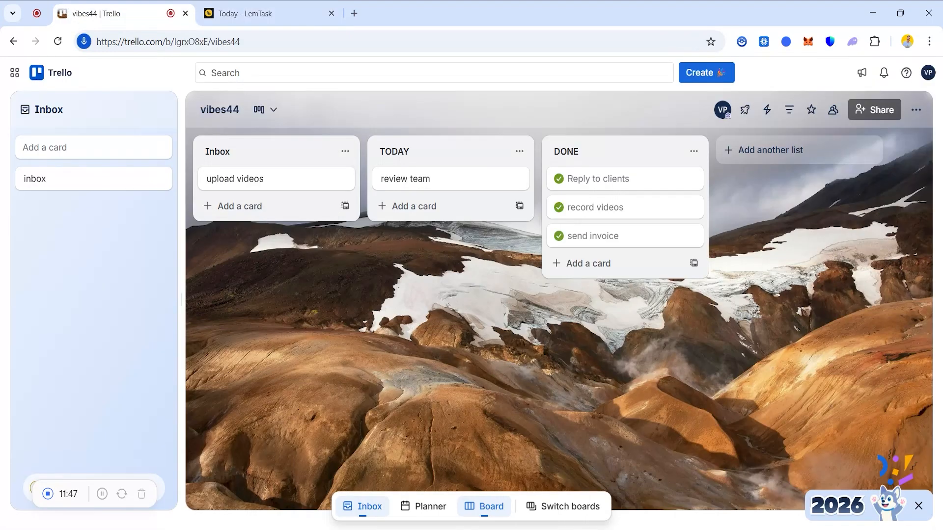